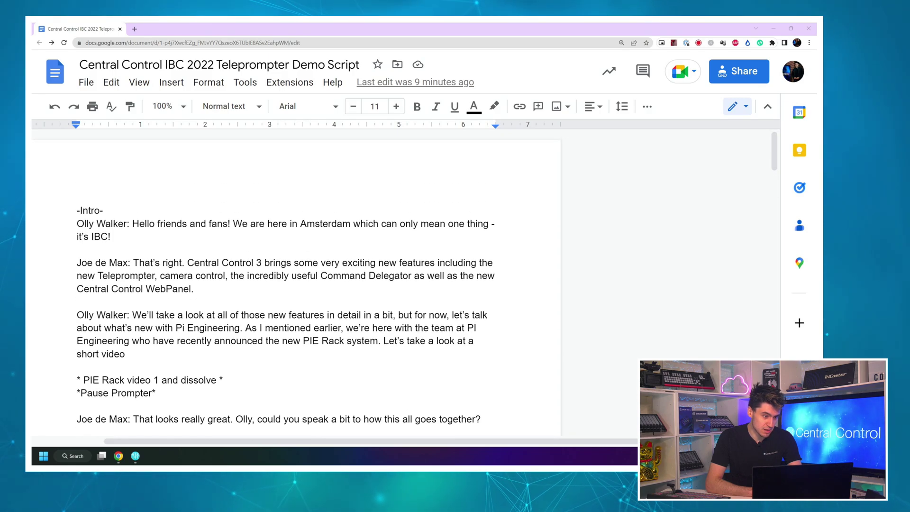
Examine the opening of the teleprompter script and how its -Intro- segment heading is marked.
scroll(296, 282, down, 3)
scroll(296, 283, up, 3)
scroll(296, 282, down, 3)
scroll(284, 285, up, 3)
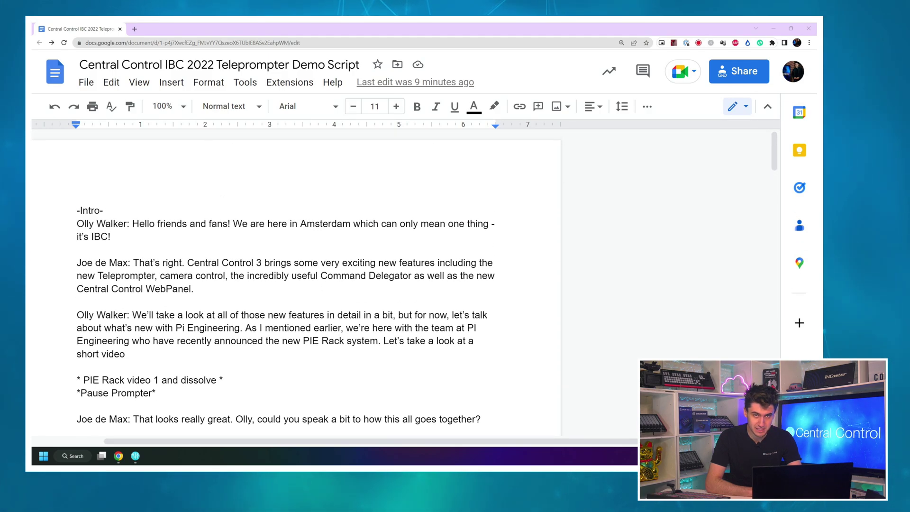
scroll(284, 284, down, 7)
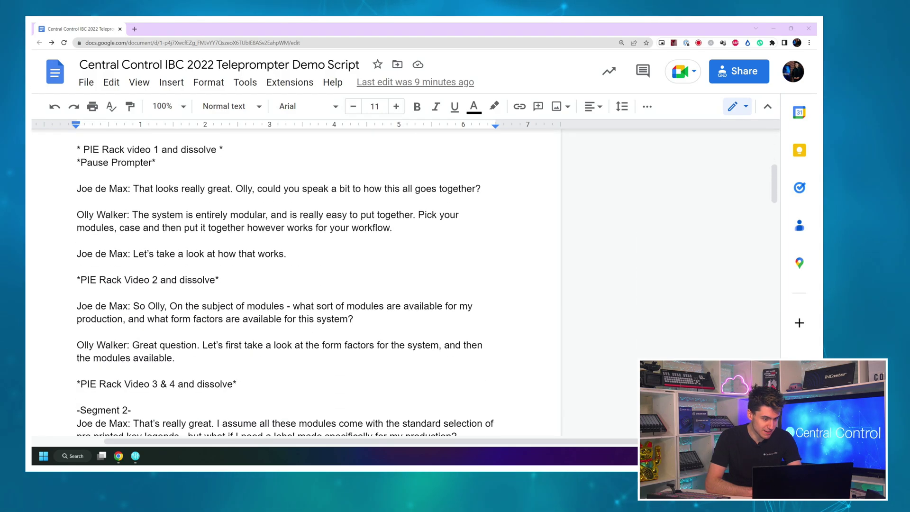
scroll(284, 284, up, 1)
scroll(284, 285, up, 5)
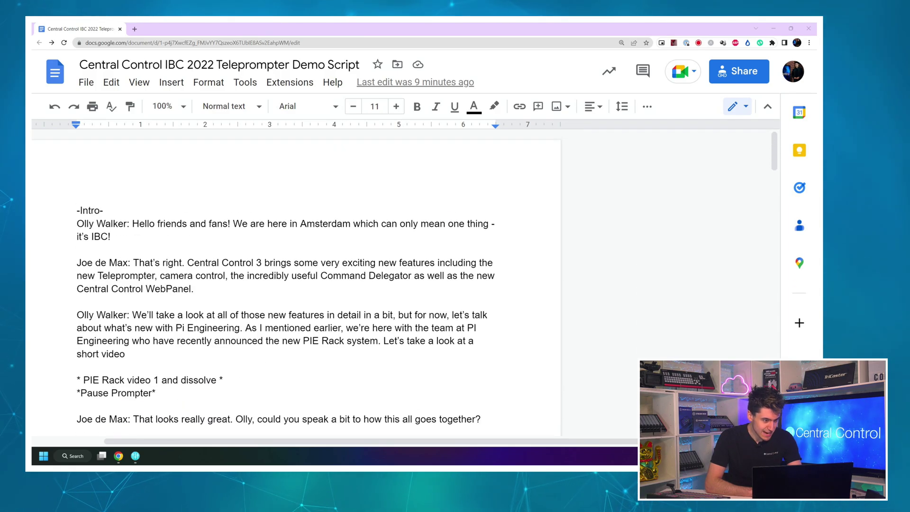
triple_click(90, 210)
click(103, 211)
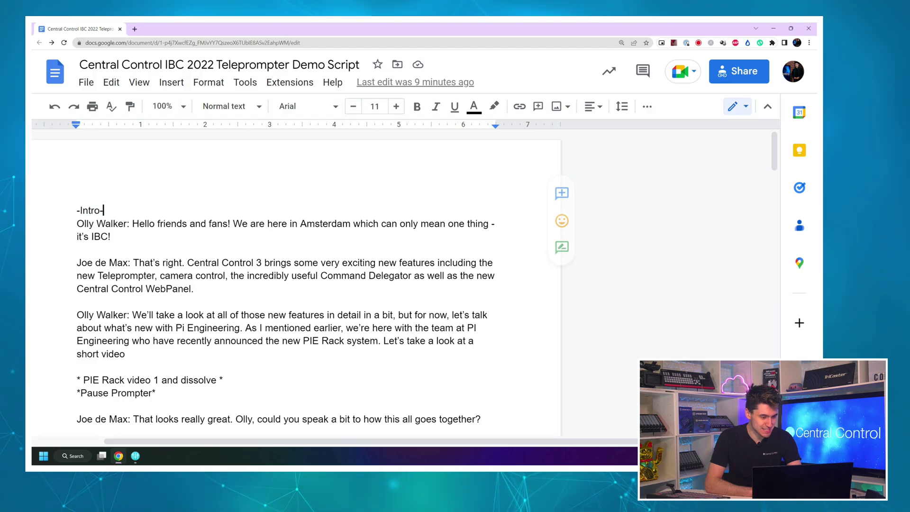
click(77, 211)
drag(77, 211, 103, 210)
click(103, 210)
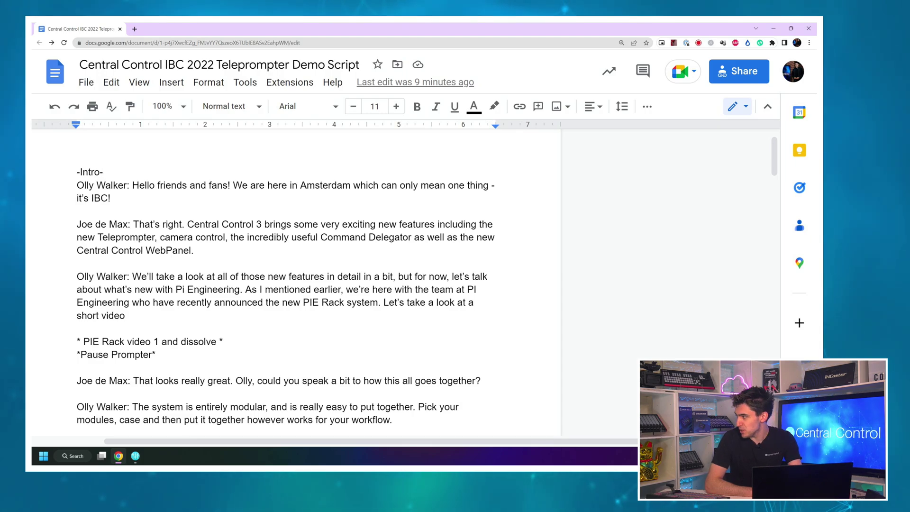
Review the script's speaker lines, video cue notes and segment headings from the intro through Segment 3.
scroll(284, 284, down, 2)
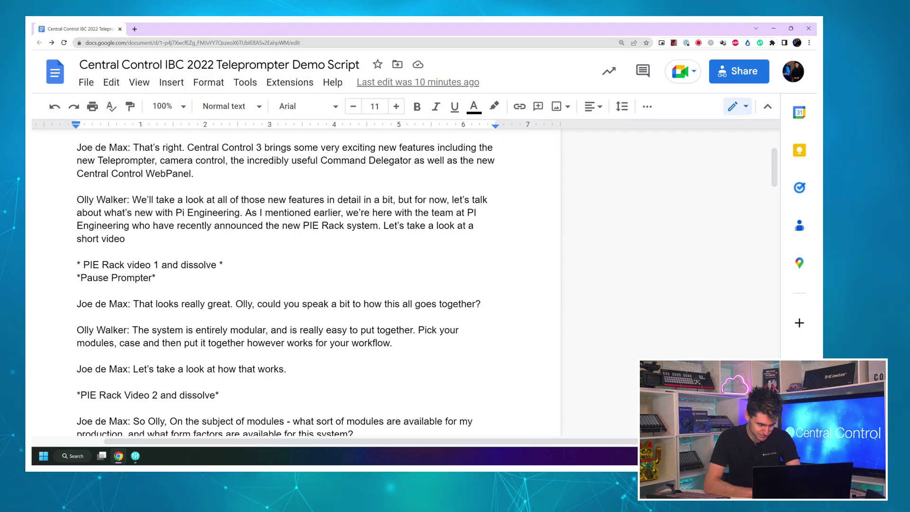
scroll(284, 284, down, 3)
scroll(284, 285, up, 2)
scroll(284, 284, down, 4)
scroll(284, 284, down, 4)
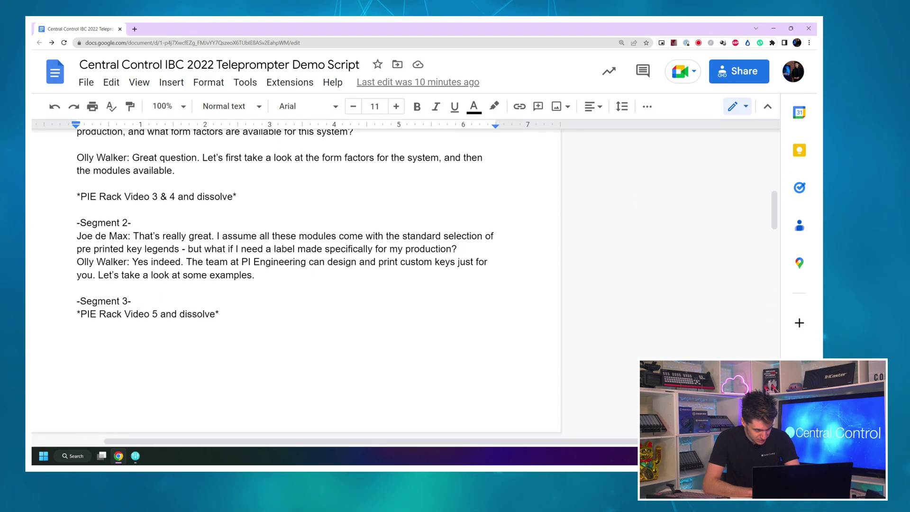
scroll(285, 284, up, 5)
scroll(284, 284, up, 1)
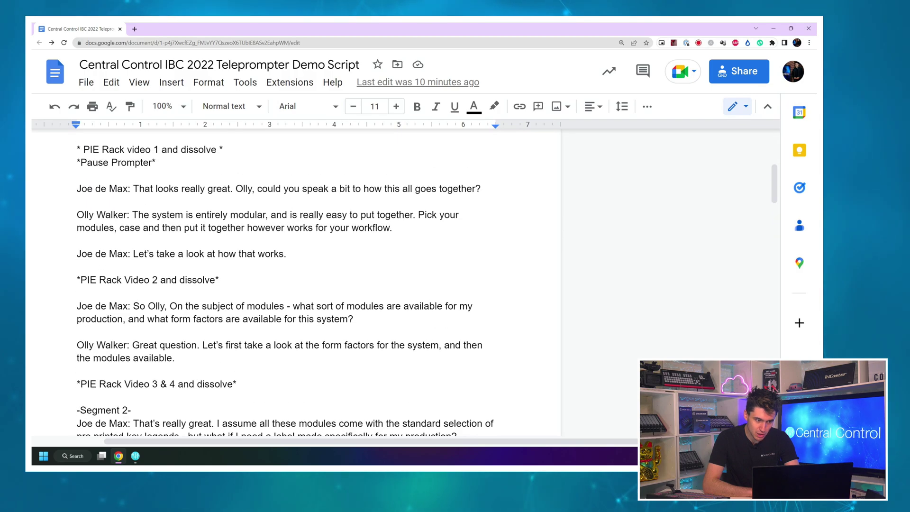
scroll(284, 284, down, 2)
scroll(285, 284, up, 8)
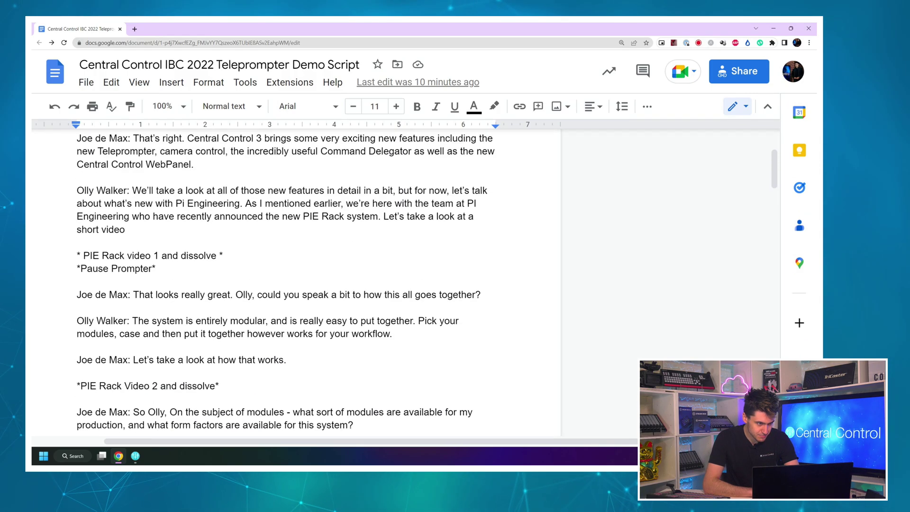
scroll(284, 285, down, 2)
scroll(285, 284, up, 2)
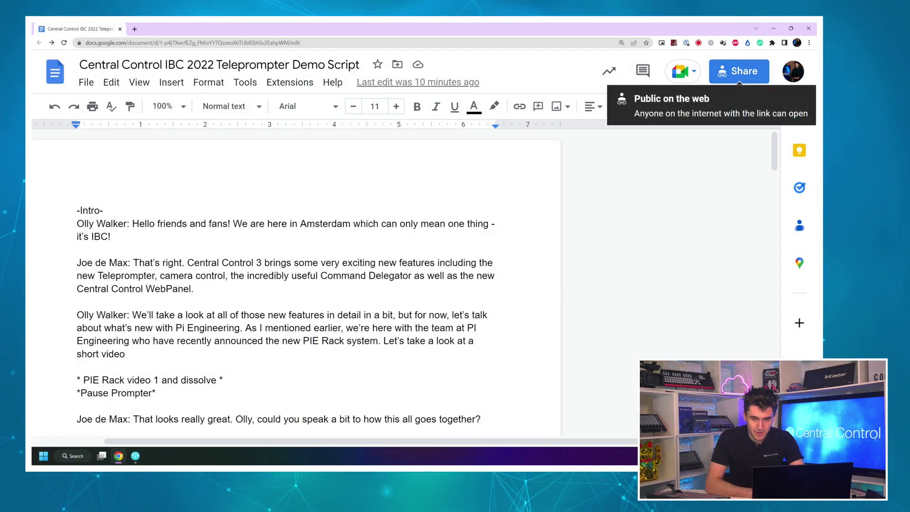
Copy the sharing link of the Central Control IBC 2022 Teleprompter Demo Script document.
click(738, 71)
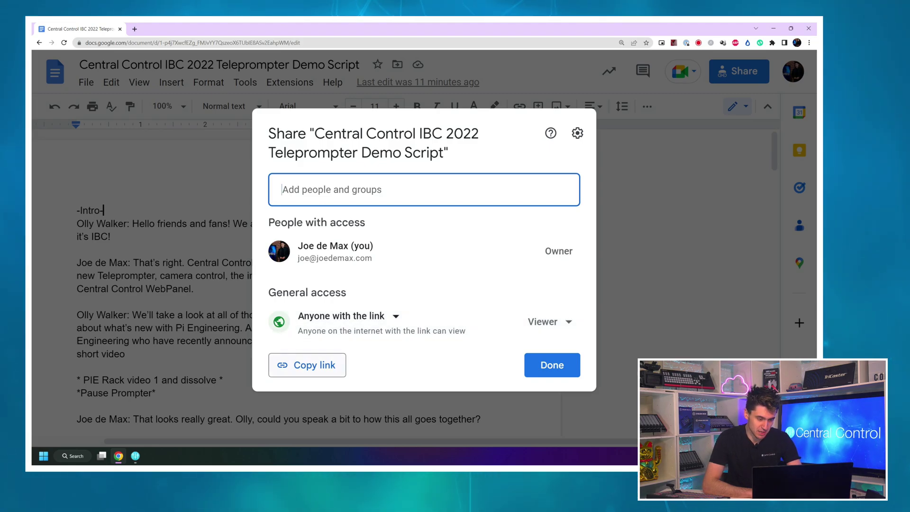
click(307, 365)
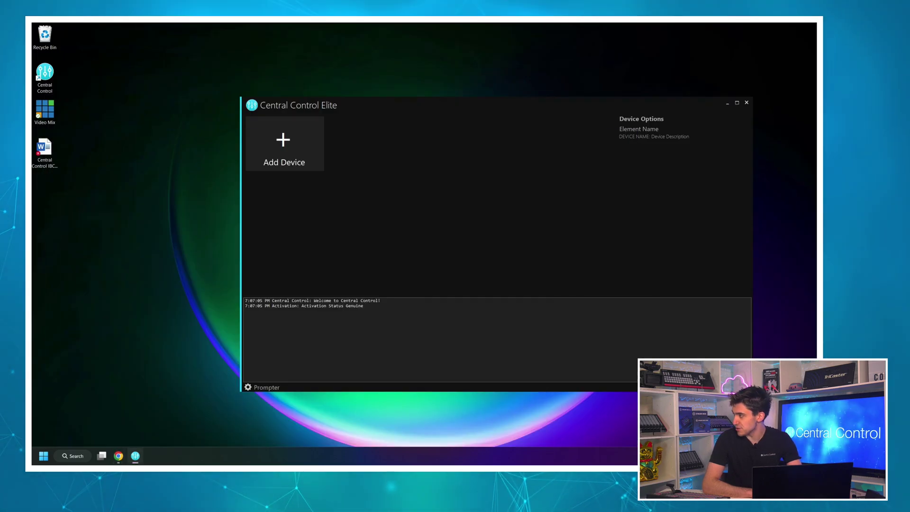
In Central Control, add a "Central Control - Google Docs Teleprompter" device with its default name.
drag(488, 110, 428, 92)
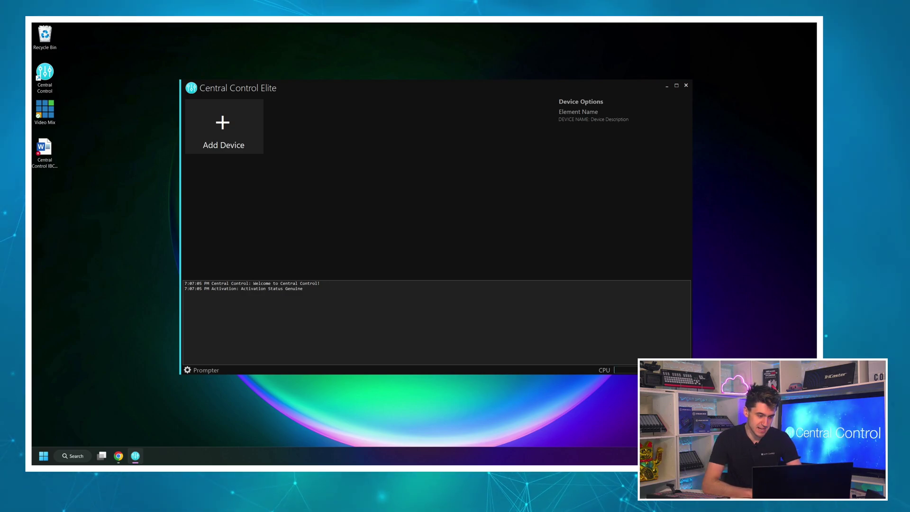
click(224, 127)
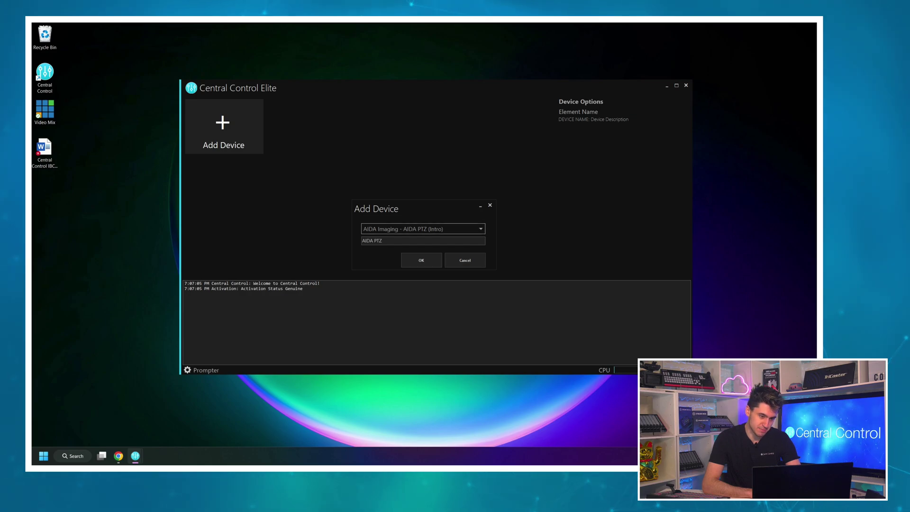
click(423, 229)
scroll(423, 229, down, 4)
key(Up)
key(Up)
key(Up)
key(Up)
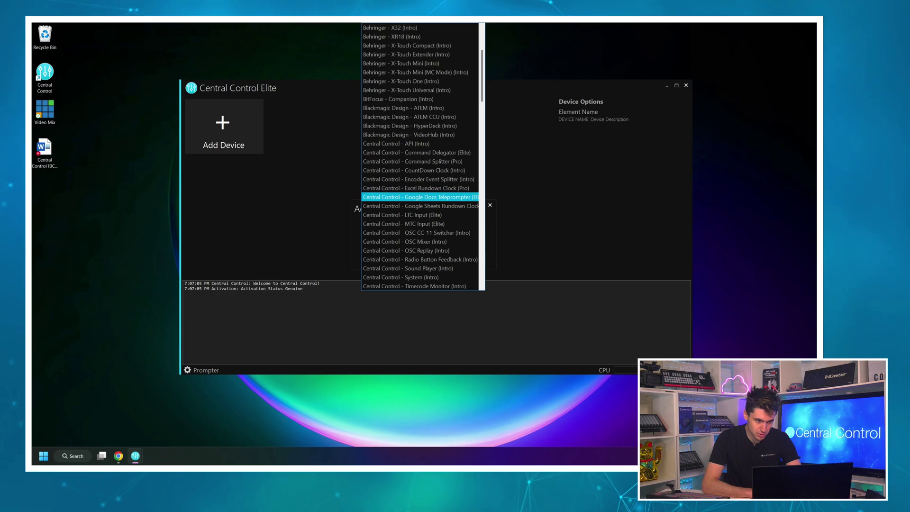
key(Return)
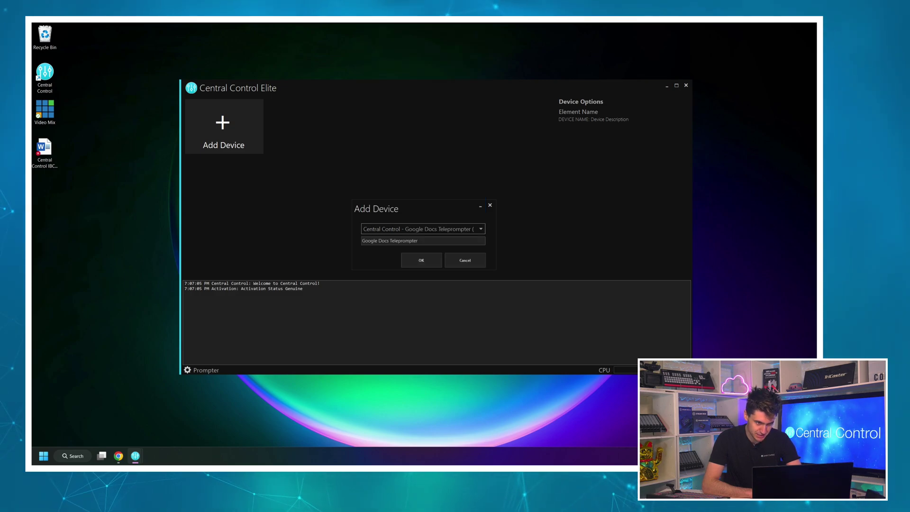
key(Return)
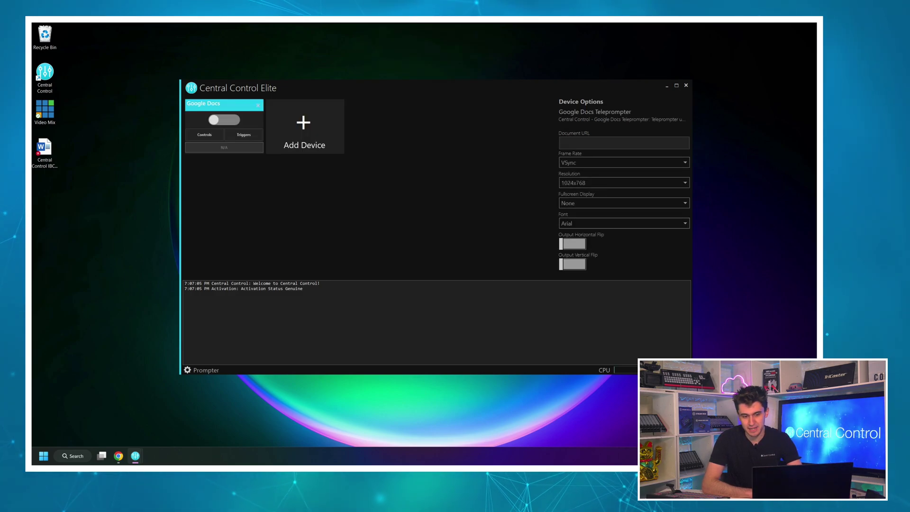
Paste the copied sharing link as the Google Docs Teleprompter device's document URL.
click(623, 143)
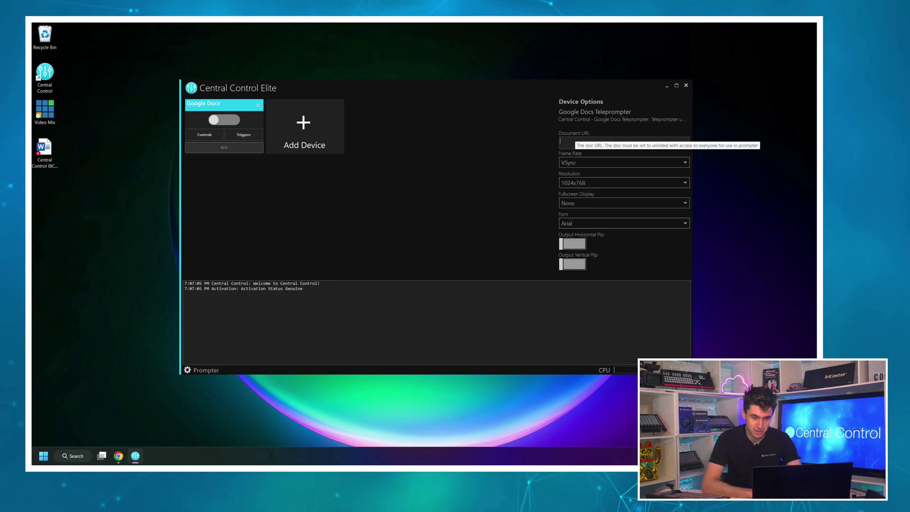
right_click(572, 142)
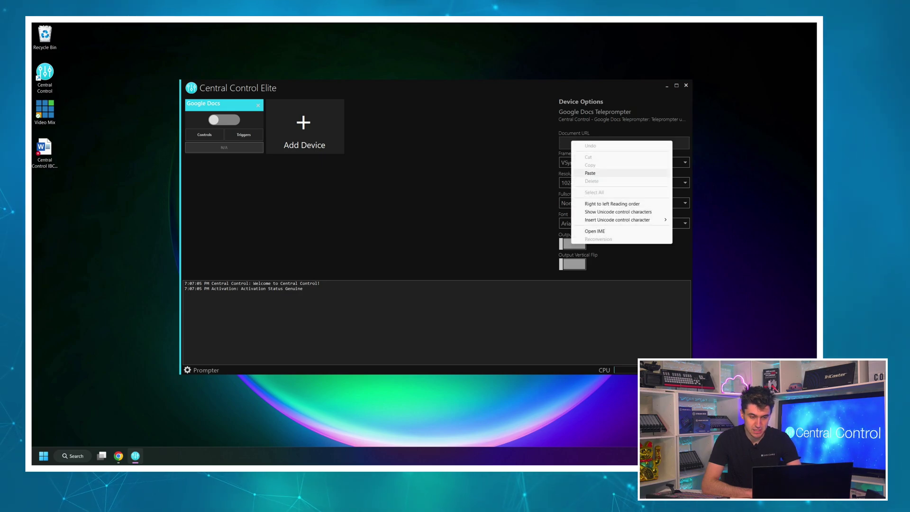
click(590, 173)
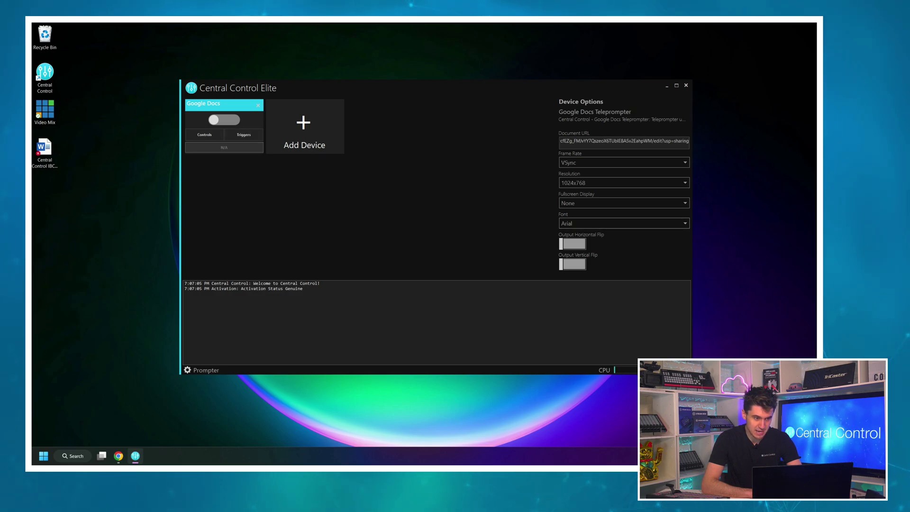
Browse the fonts available for the teleprompter device without choosing a different one.
click(624, 223)
key(Escape)
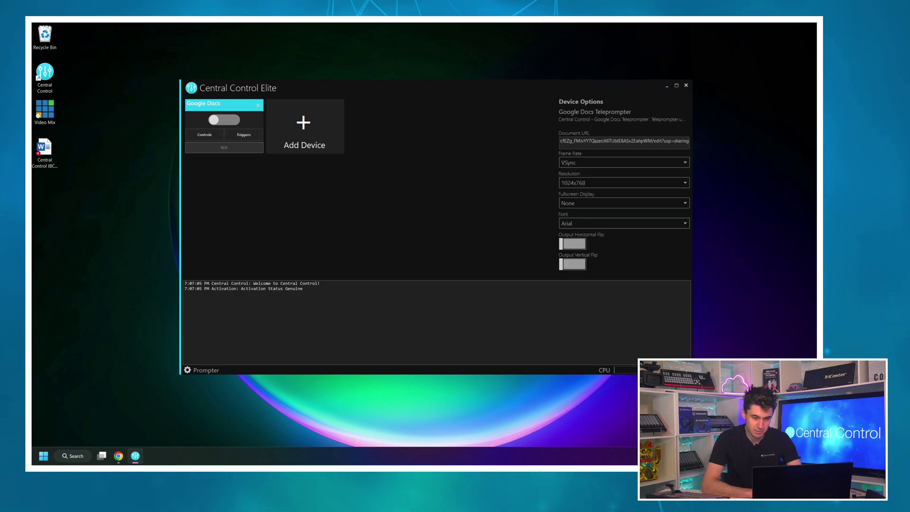
click(623, 223)
scroll(621, 227, down, 17)
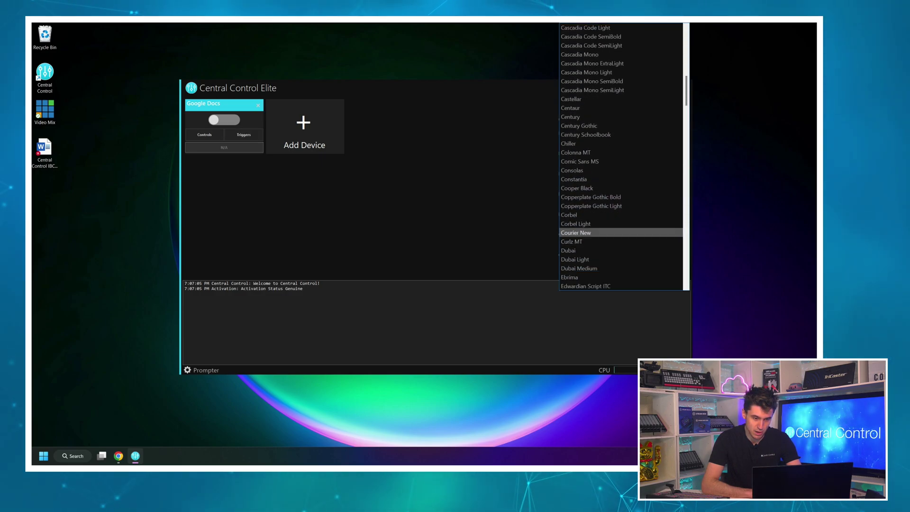
key(Escape)
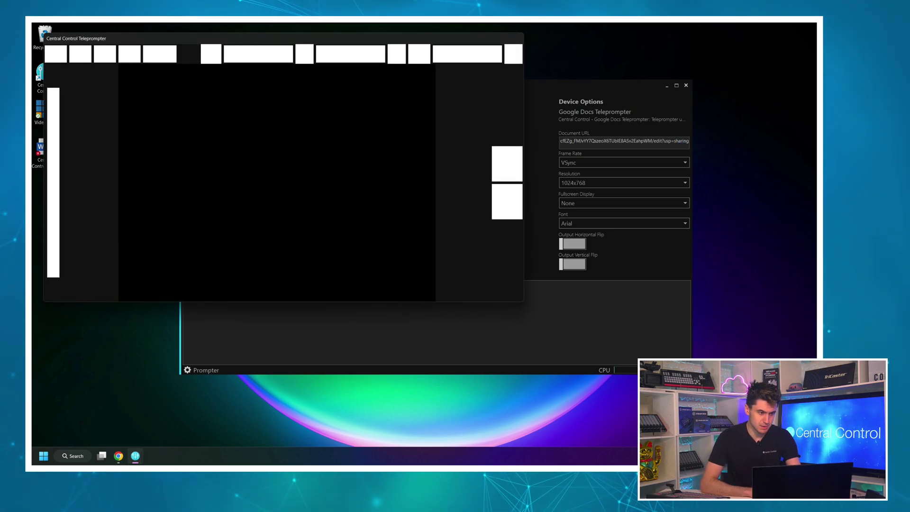
Play the script in the teleprompter window with the scroll speed raised to 78%, and stop it.
drag(206, 39, 314, 120)
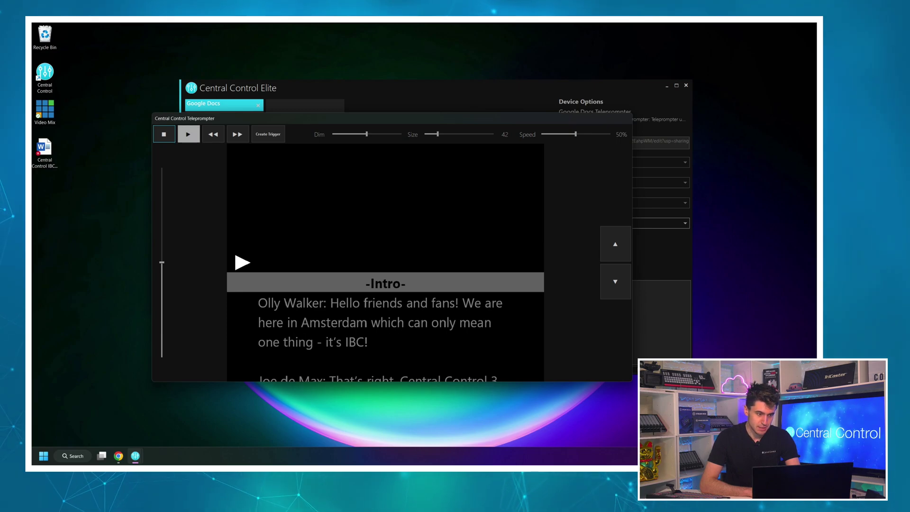
click(188, 134)
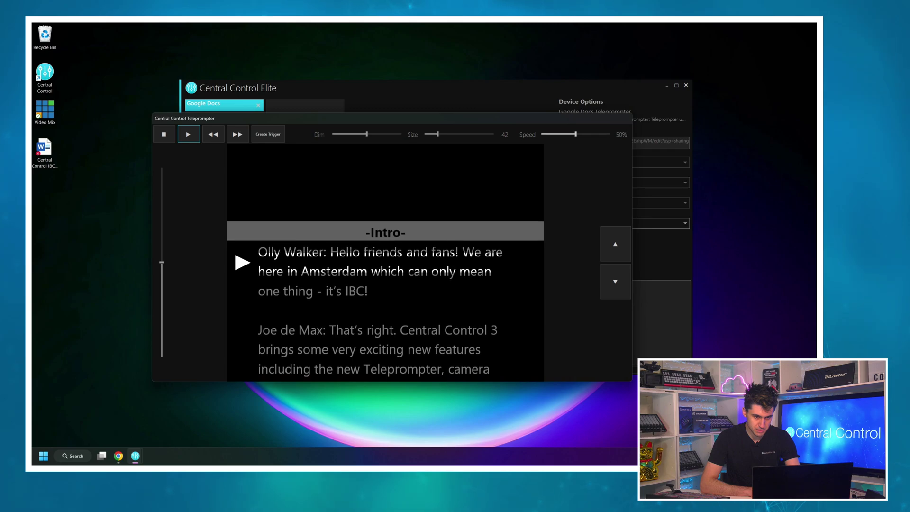
drag(575, 134, 594, 134)
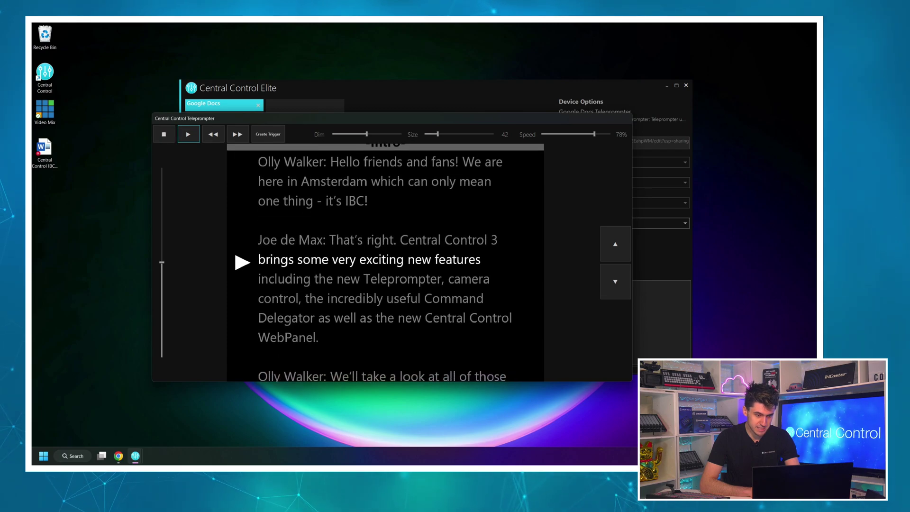
key(space)
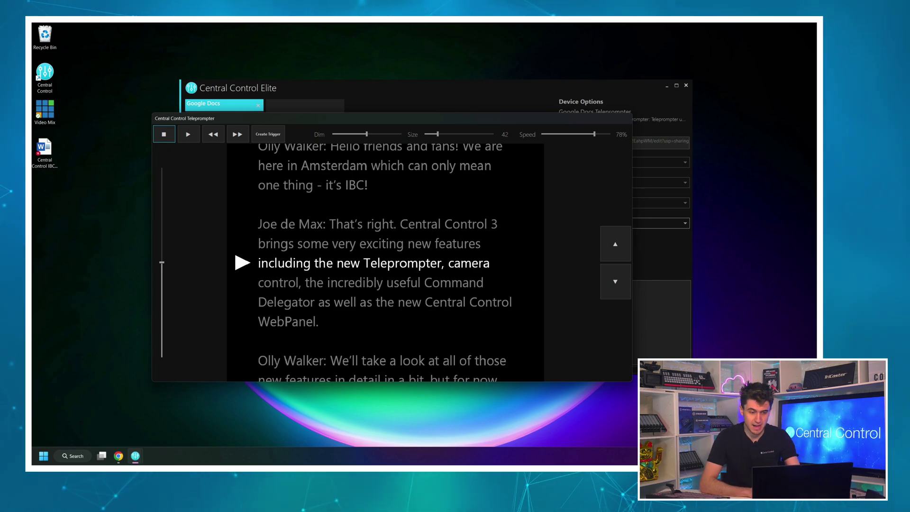
Set the prompter text size to 35 and test the script's scrolling with the teleprompter window maximized.
key(ctrl+minus)
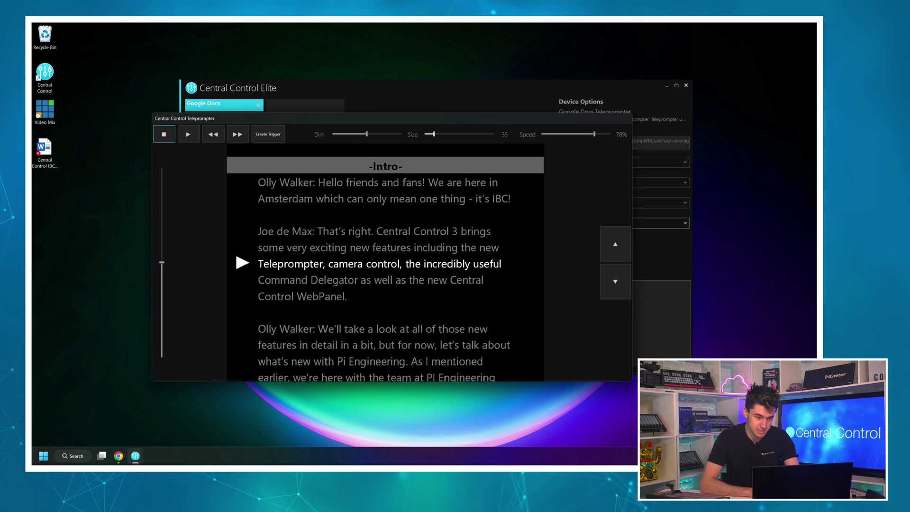
key(super+Up)
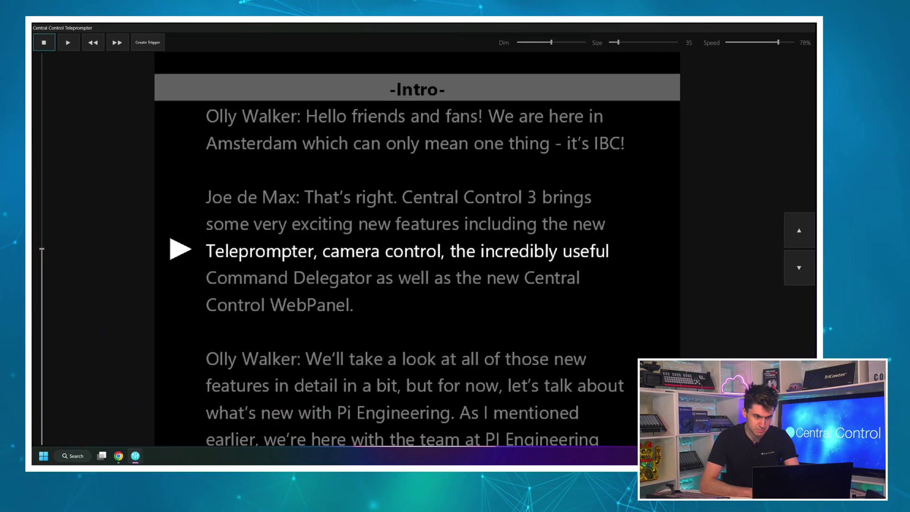
key(space)
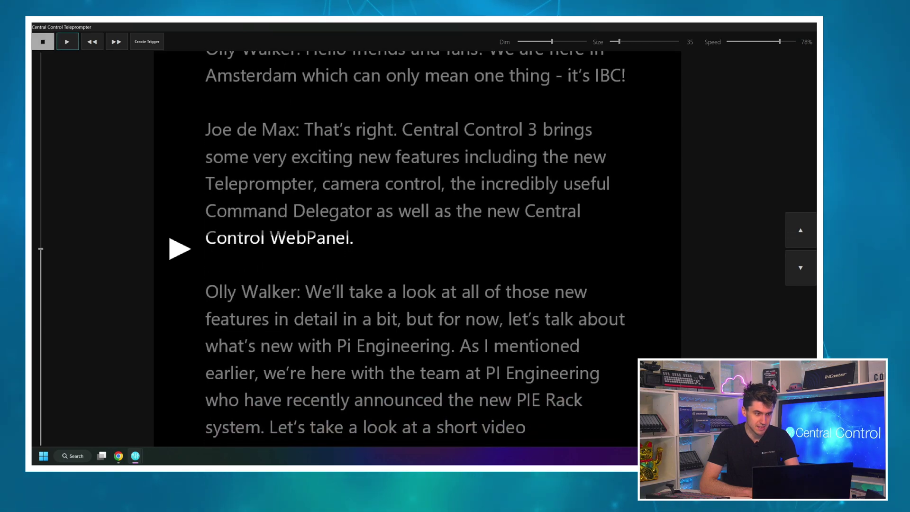
key(space)
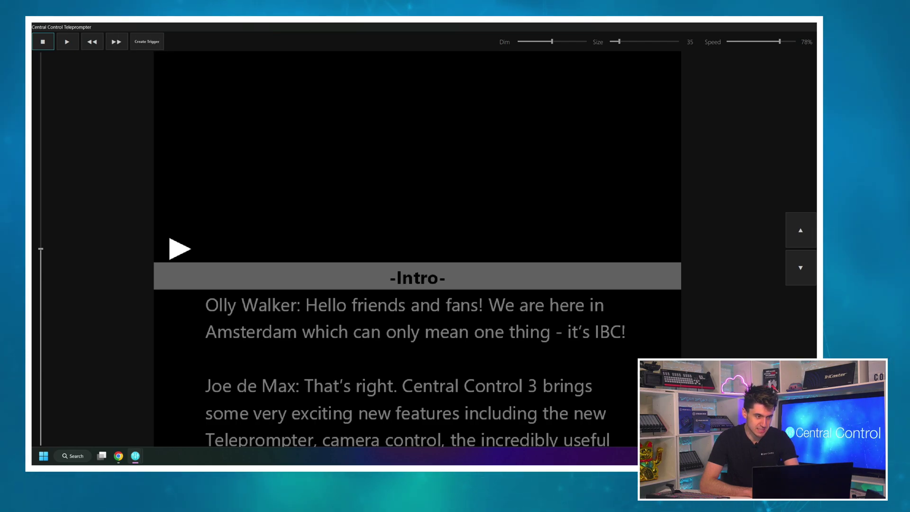
Skip back and forth between the script's segment headings, finishing at Segment 3.
click(116, 42)
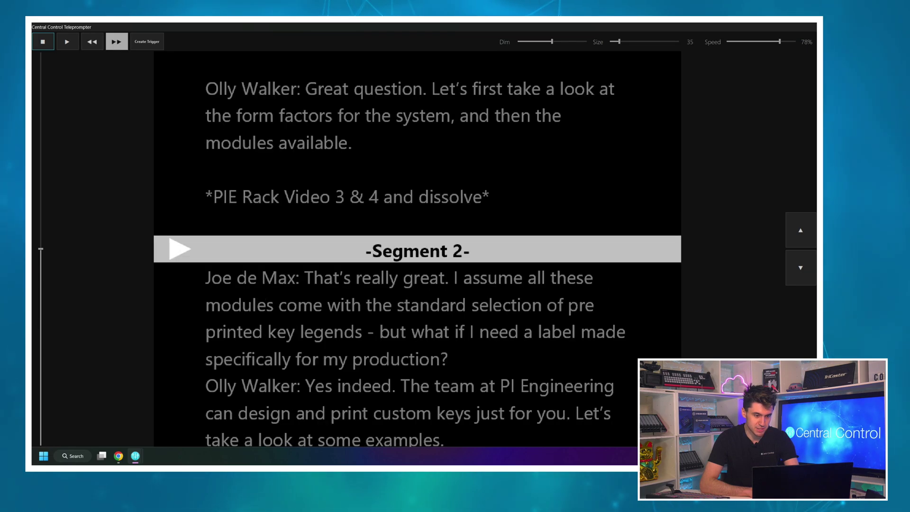
click(92, 42)
key(Right)
key(Left)
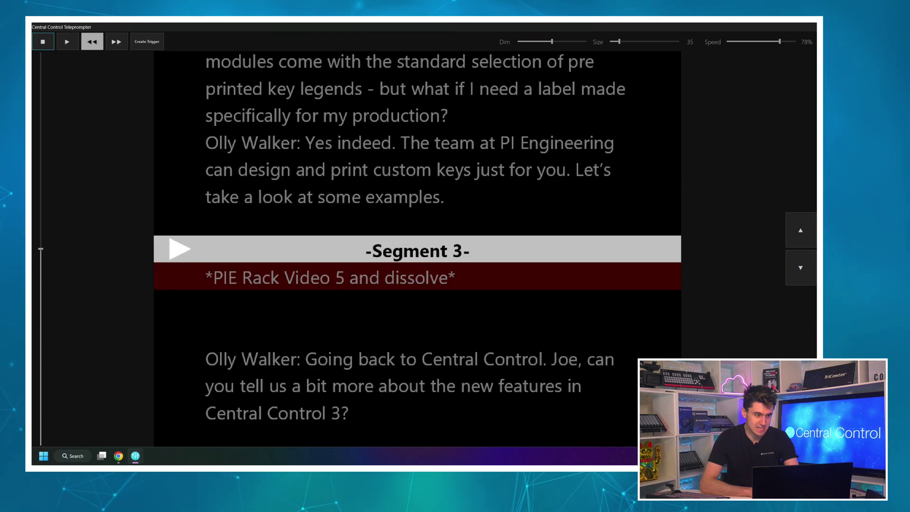
key(Right)
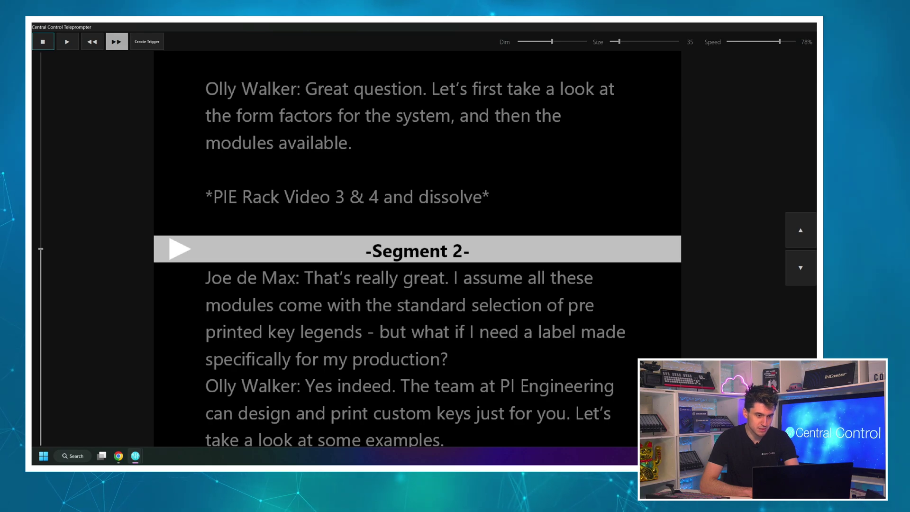
key(Right)
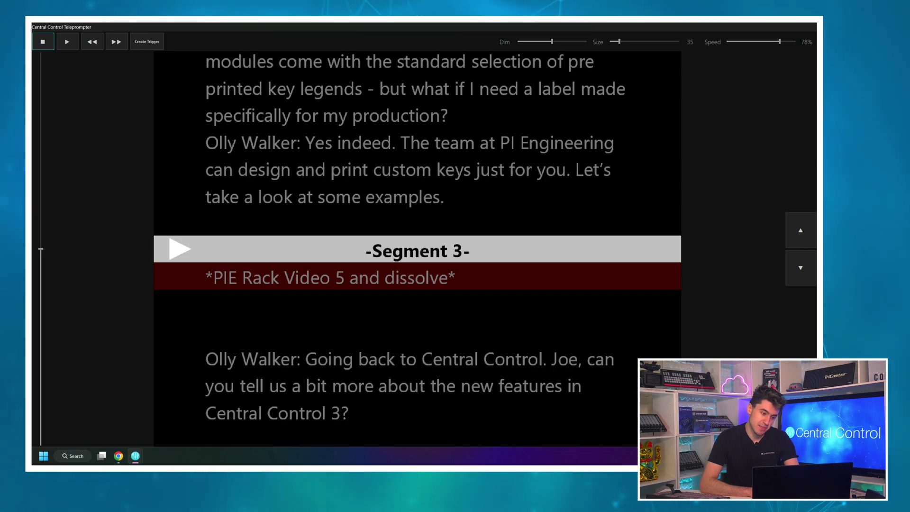
Play the script briefly from Segment 3, stop it, and restore the teleprompter window from its maximized size.
key(space)
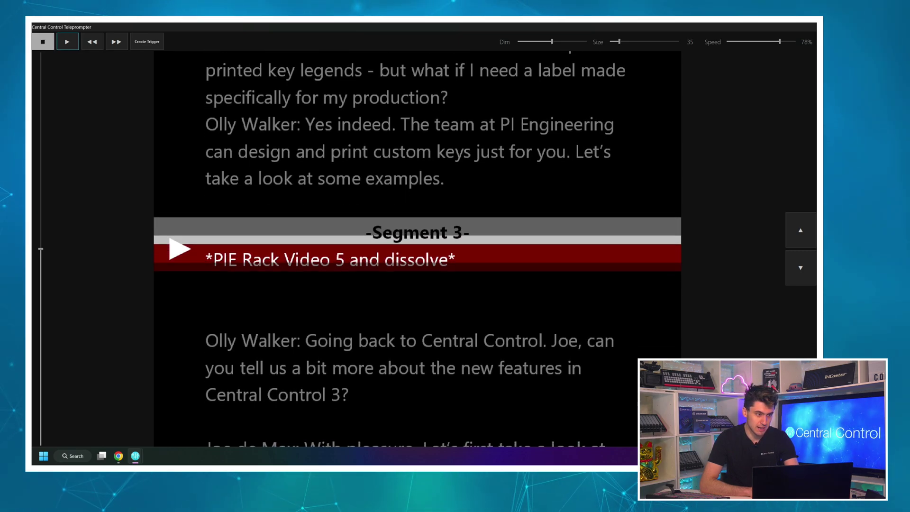
key(space)
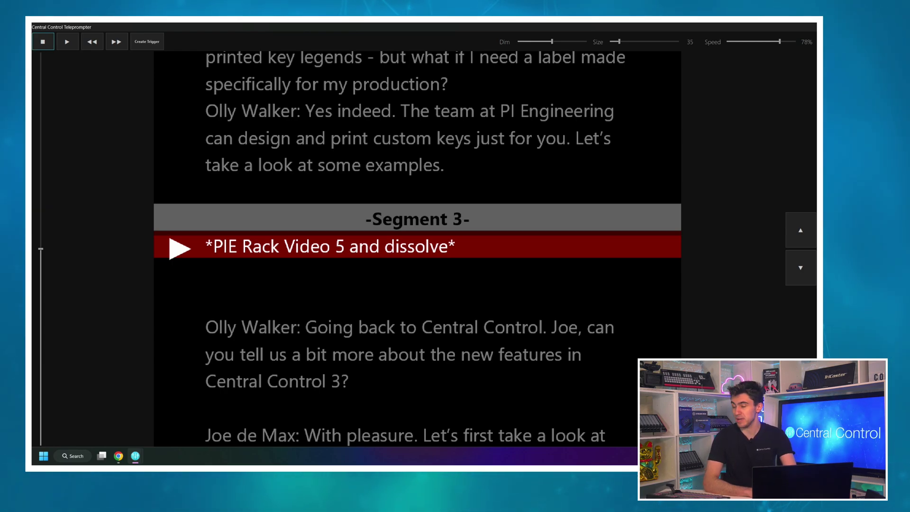
drag(422, 27, 355, 128)
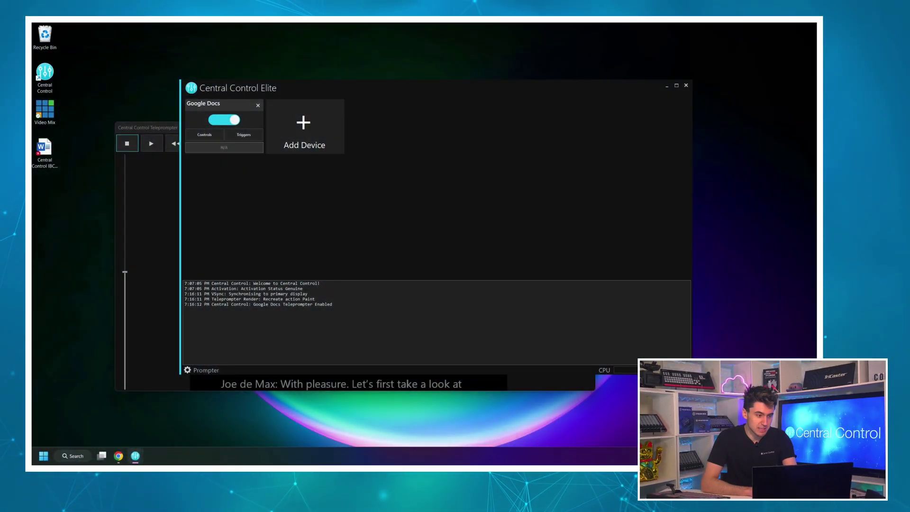
Add a Central Control - Word Teleprompter (Elite) device under the name Word Teleprompter.
click(304, 126)
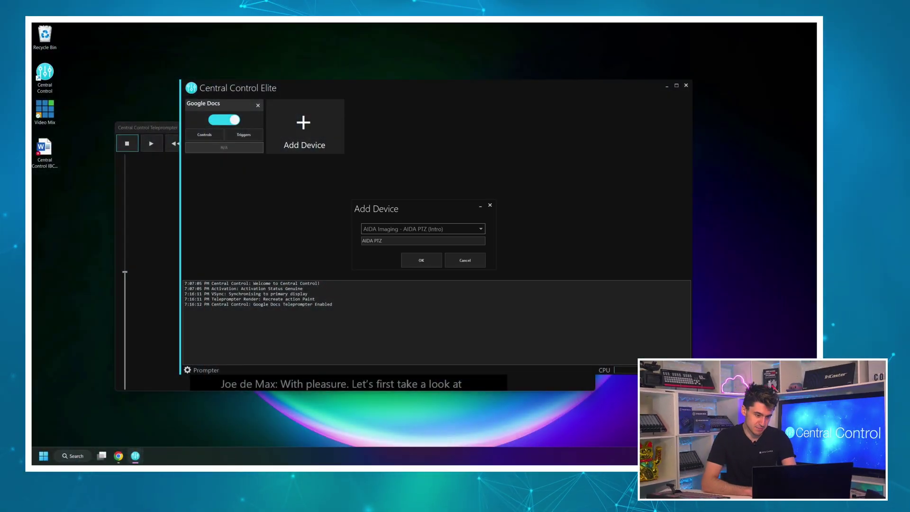
scroll(419, 232, down, 5)
key(Down)
key(Down)
key(Down)
key(Down)
key(Down)
key(Down)
key(Down)
key(Down)
key(Down)
key(Down)
key(Down)
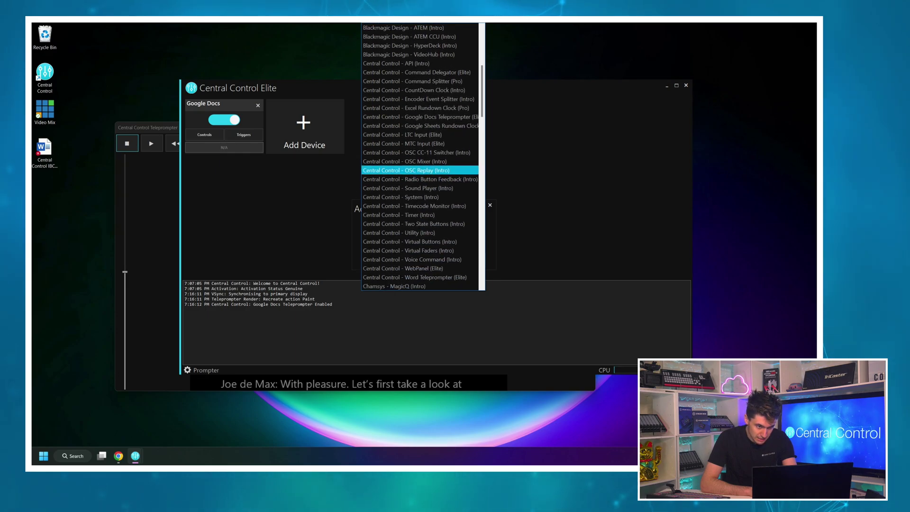
scroll(419, 277, down, 2)
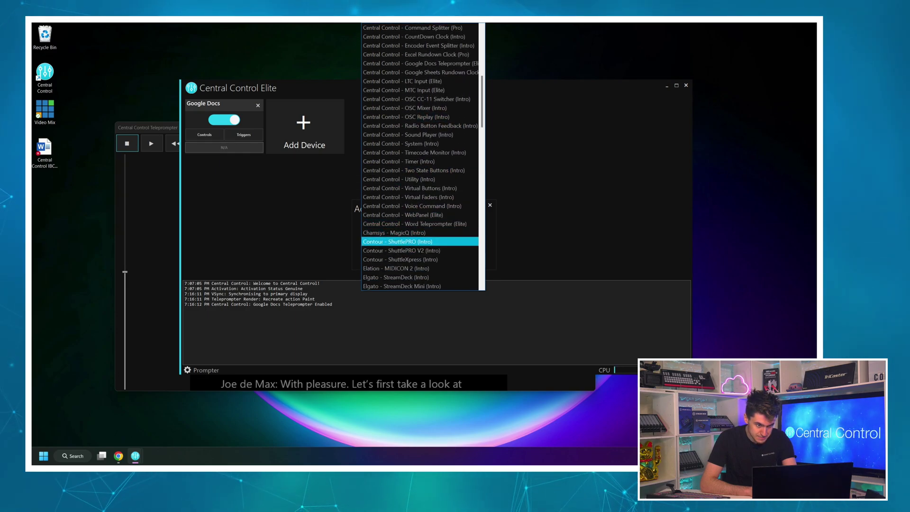
click(419, 223)
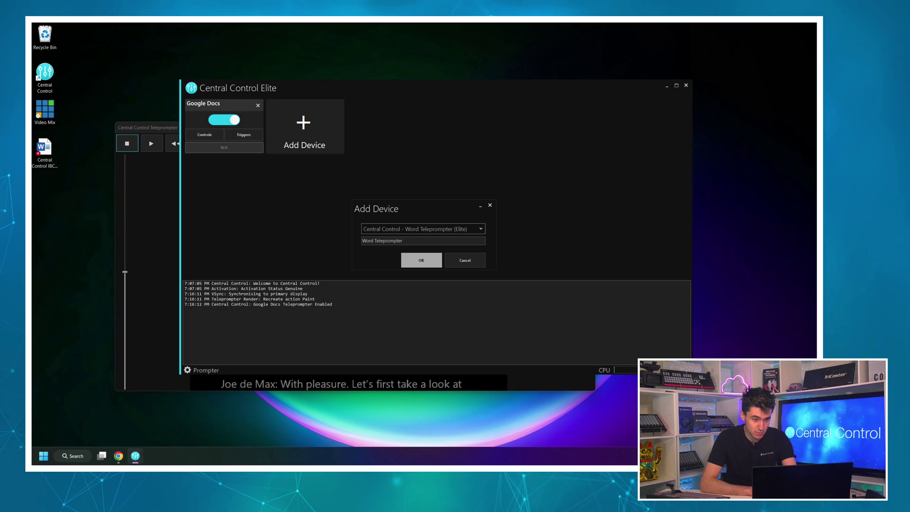
key(Return)
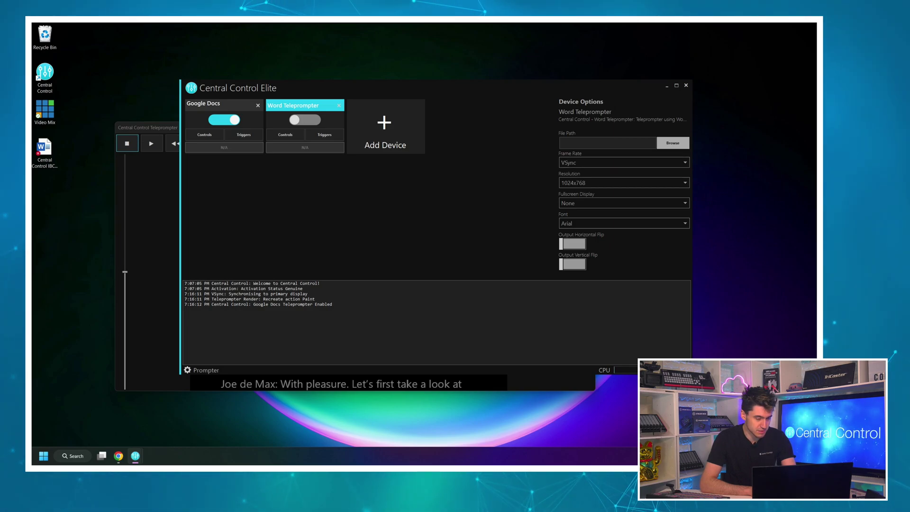
Load the Central Control IBC 2022 Teleprompter Demo Script Word document from the Desktop as the new device's file.
click(672, 142)
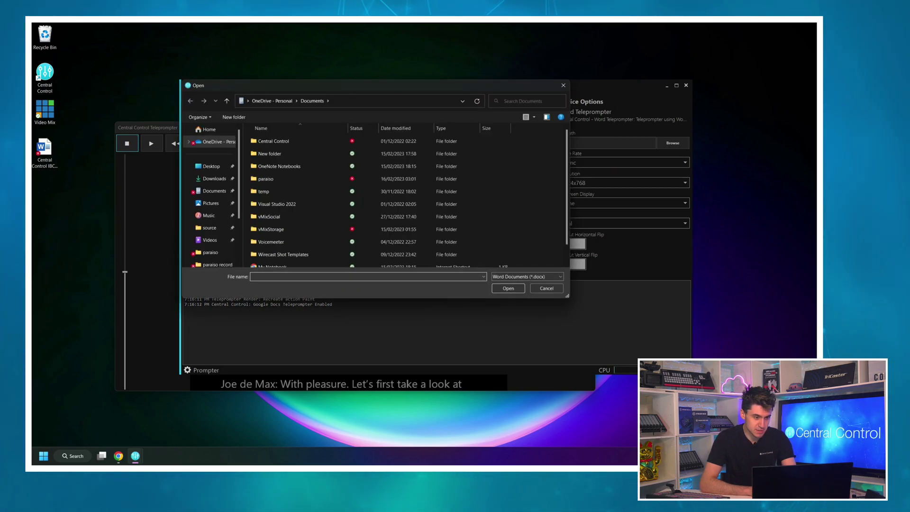
click(211, 166)
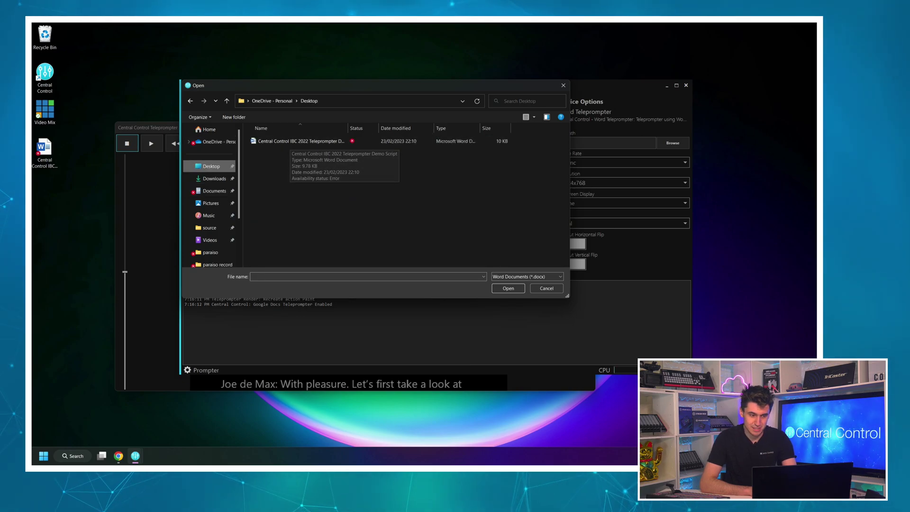
click(290, 141)
double_click(290, 141)
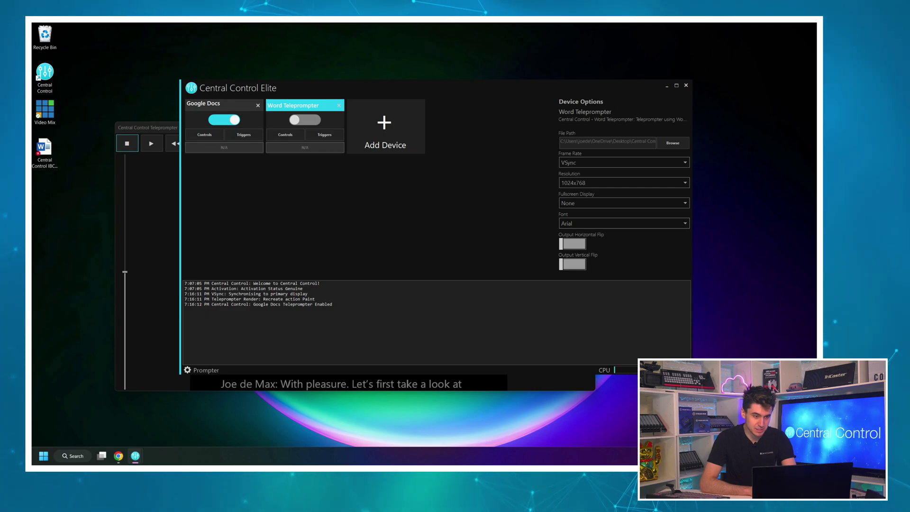
Enable the Word Teleprompter device, play its script briefly from the Intro, and stop it.
click(90, 64)
click(516, 211)
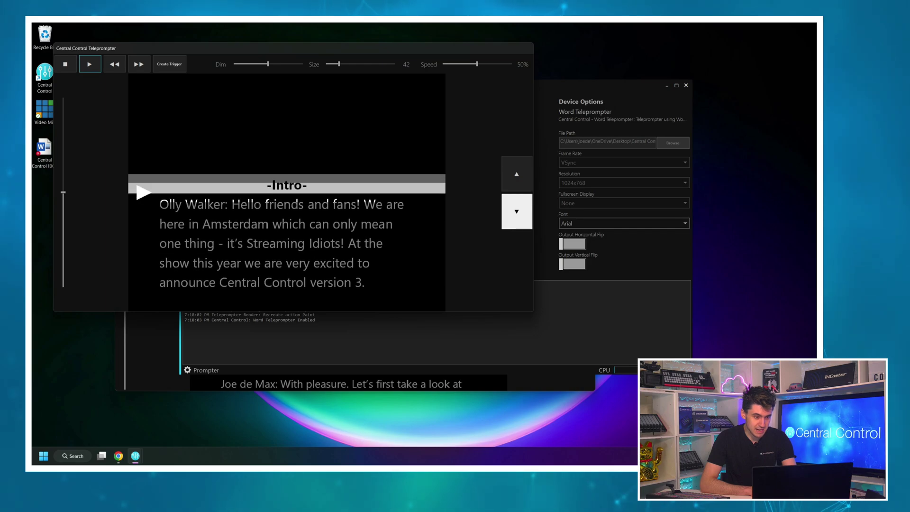
click(65, 64)
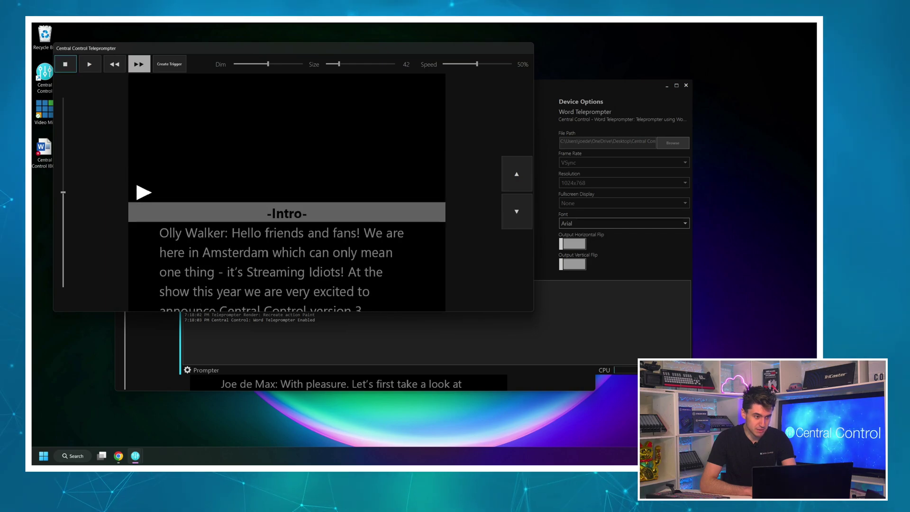
Move the Word teleprompter window aside and snap the Google Docs teleprompter window side by side with the script document in Chrome.
drag(456, 50, 632, 239)
drag(444, 254, 392, 170)
click(450, 138)
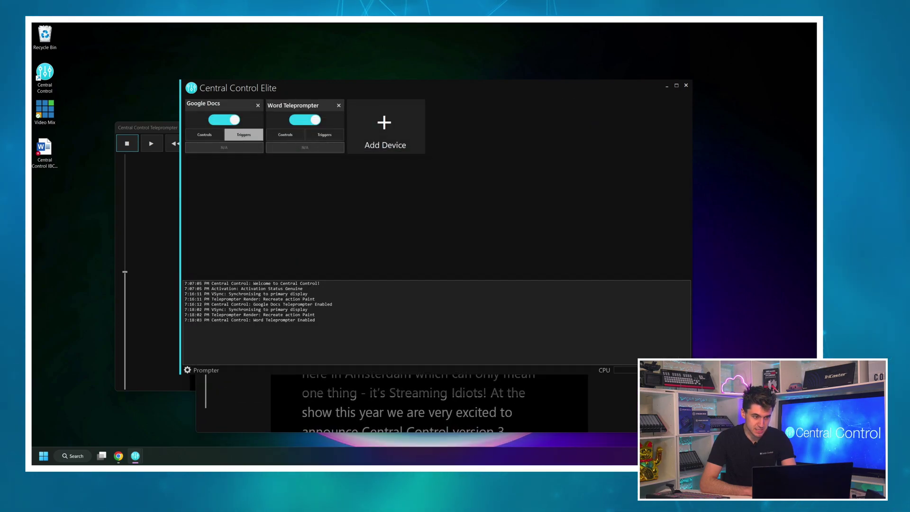
click(223, 105)
drag(155, 127, 815, 161)
click(237, 320)
click(356, 366)
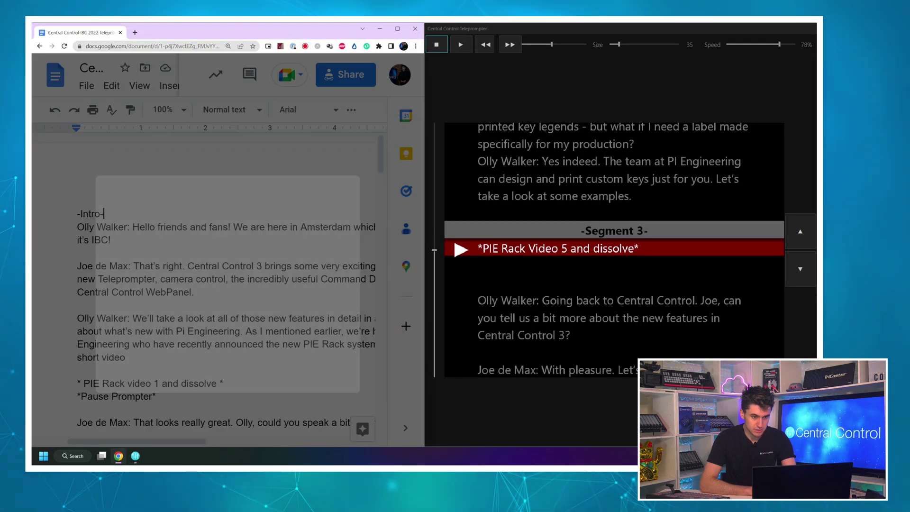
Return the prompter to the start of the script and change "Central Control 3" to "Central Control 4" in the document's Intro.
click(437, 44)
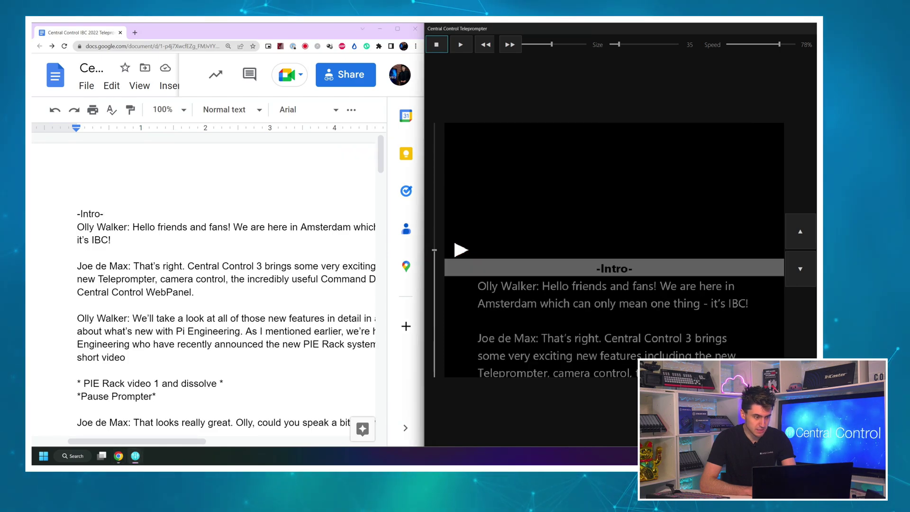
double_click(106, 214)
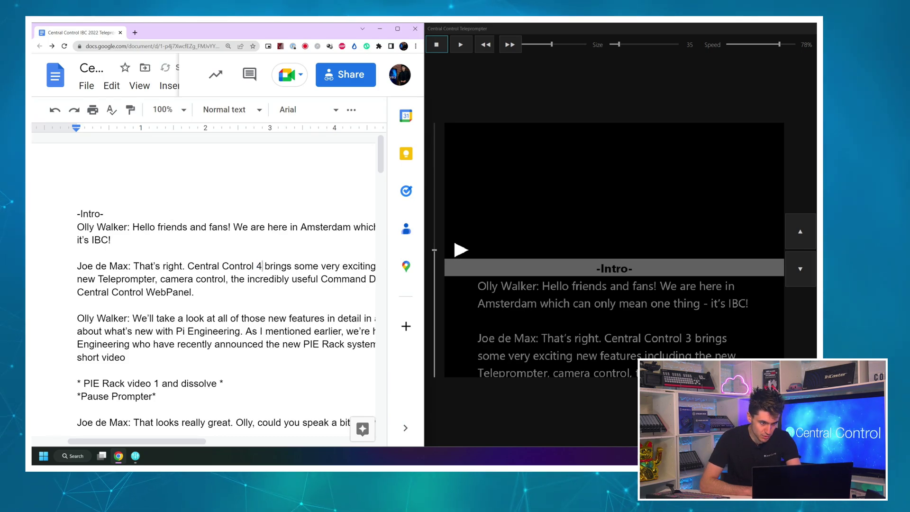
Replace the rest of the paragraph after "some very" with "exciting new features that I can't discuss right now" and start playback in the prompter.
drag(78, 305, 321, 267)
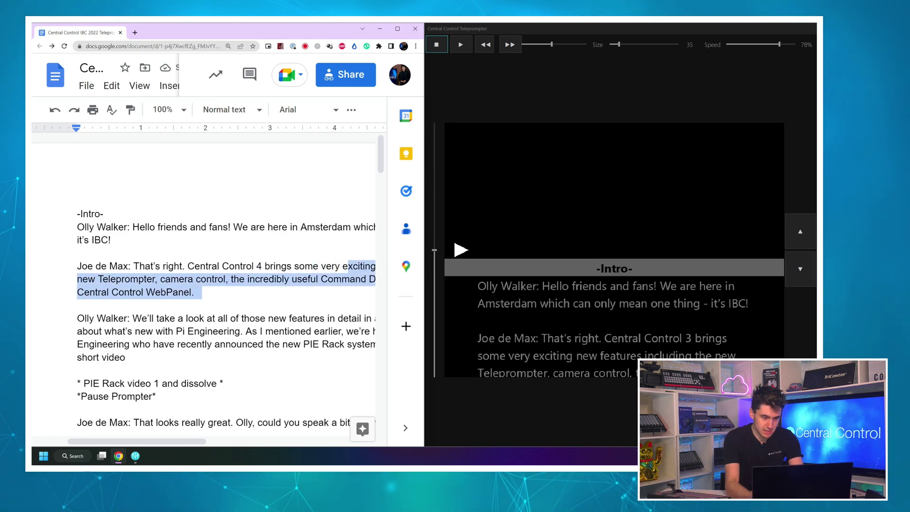
key(BackSpace)
text(9)
key(BackSpace)
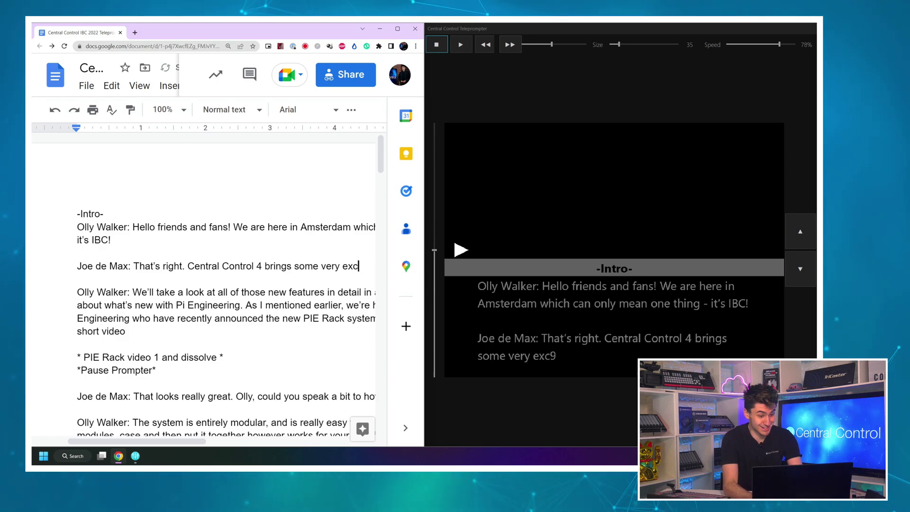
text(iting new fea)
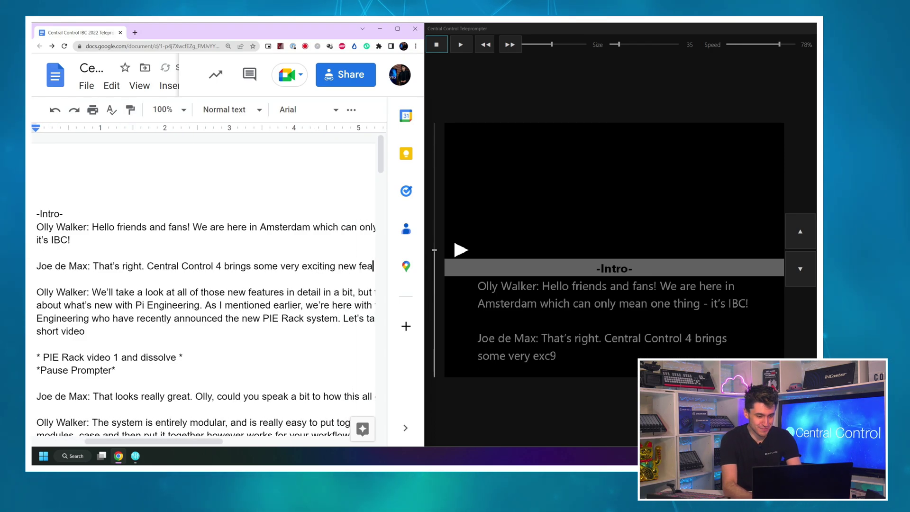
text(tures that I can't discuss r)
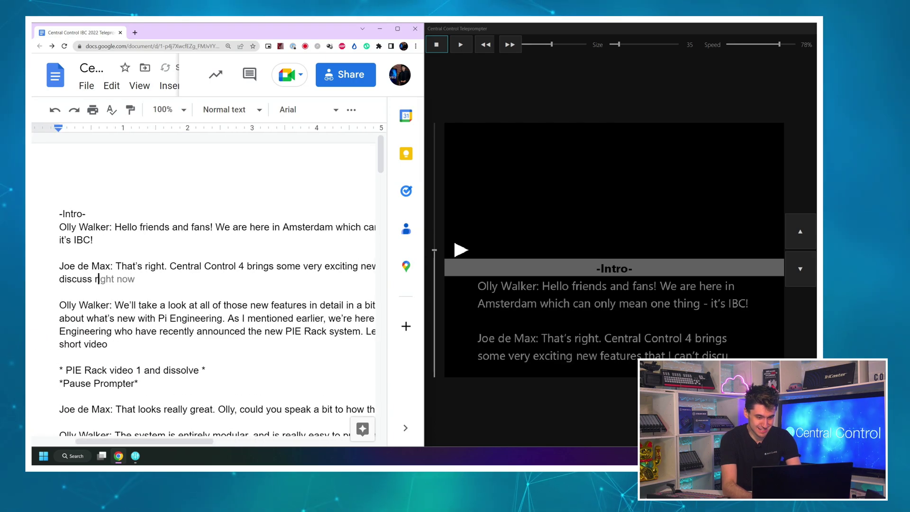
key(Tab)
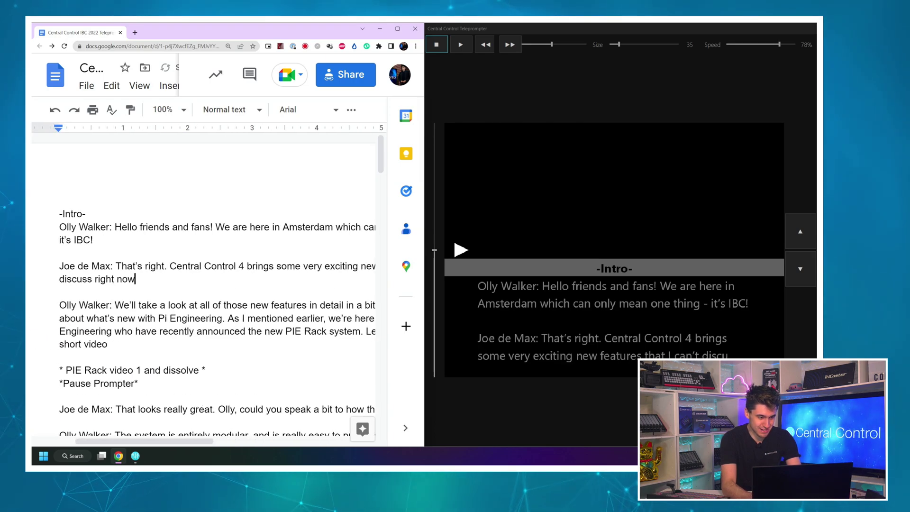
click(461, 45)
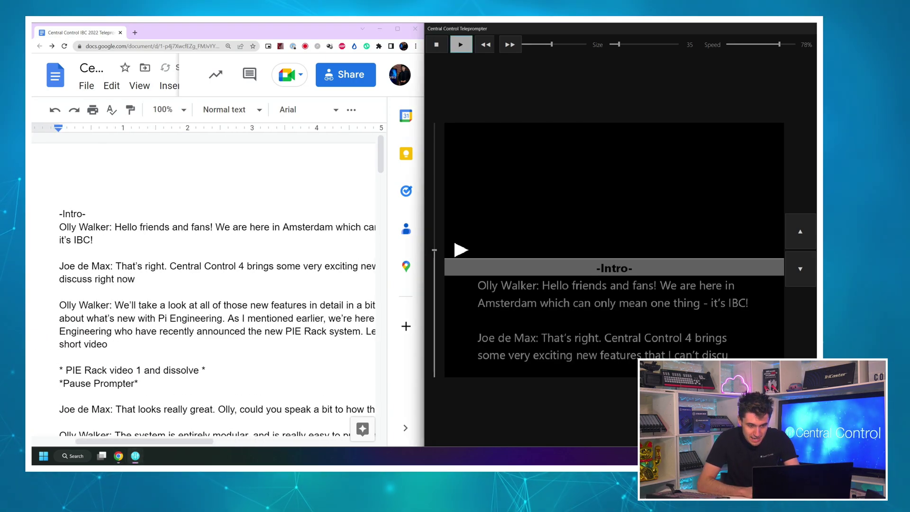